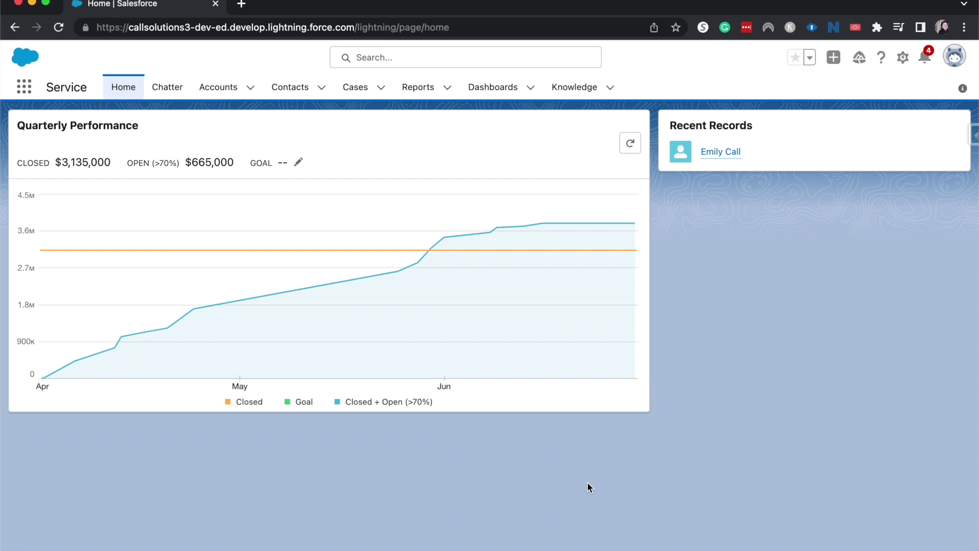
# Open Setup from the gear menu in a new tab and start a Quick Find search
pyautogui.click(902, 57)
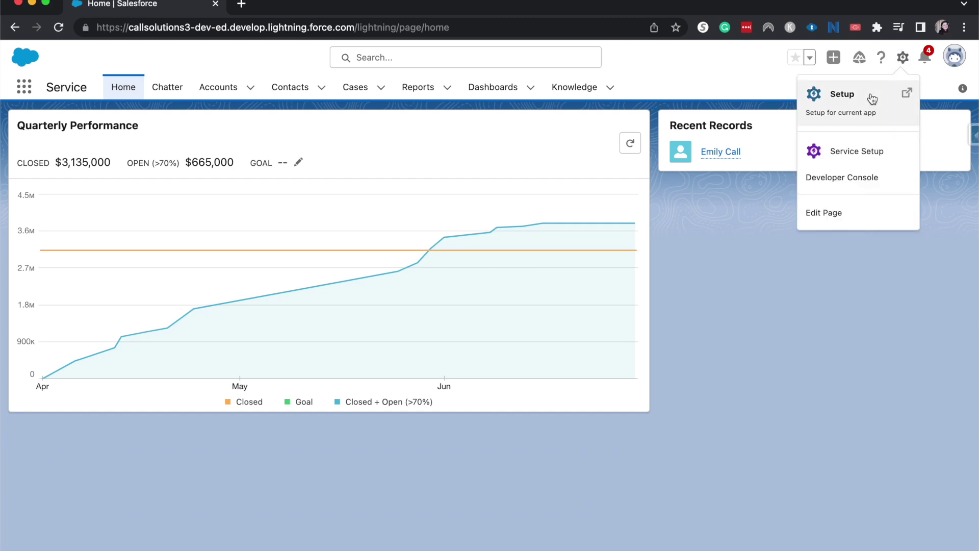
pyautogui.click(872, 98)
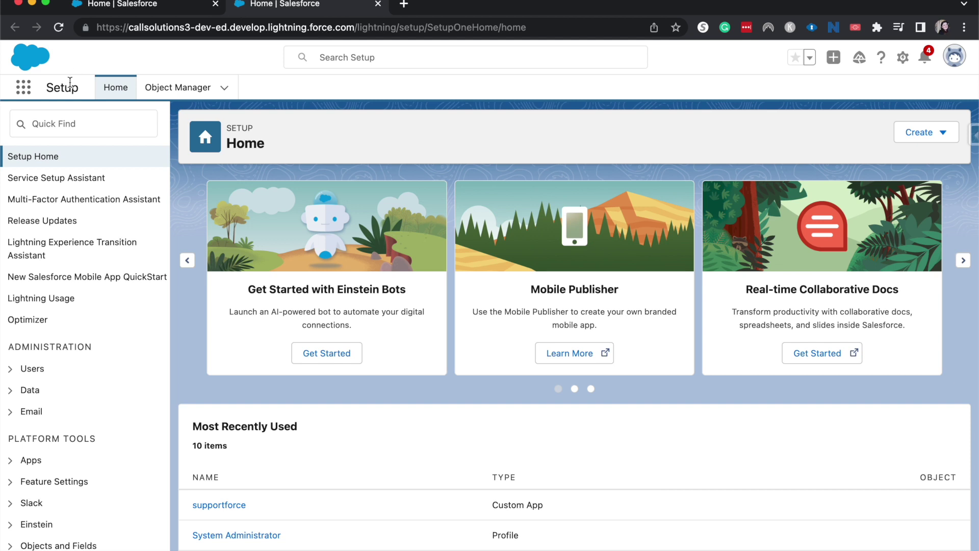
pyautogui.click(58, 120)
# Find Users with a 'user' Quick Find search and open the administrator's user record
pyautogui.write('user')
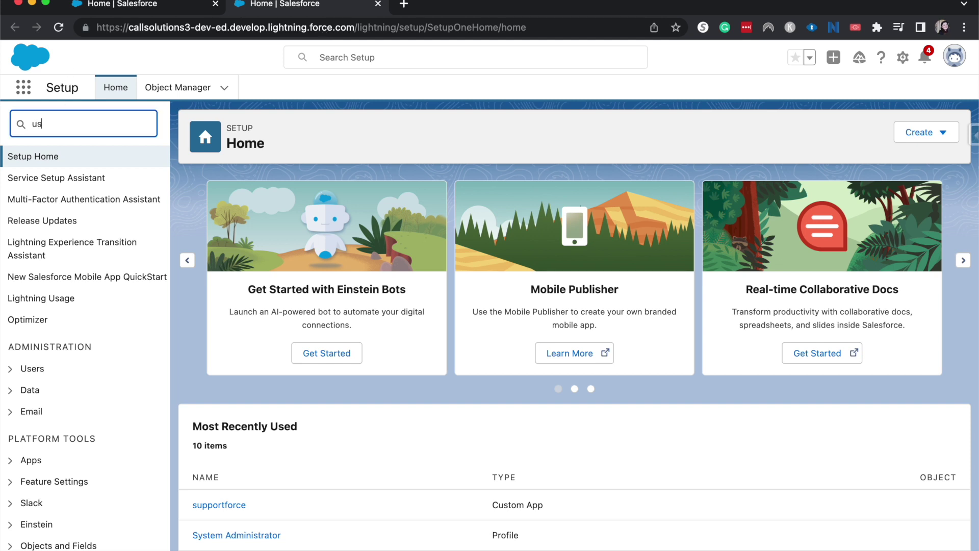
pyautogui.click(56, 328)
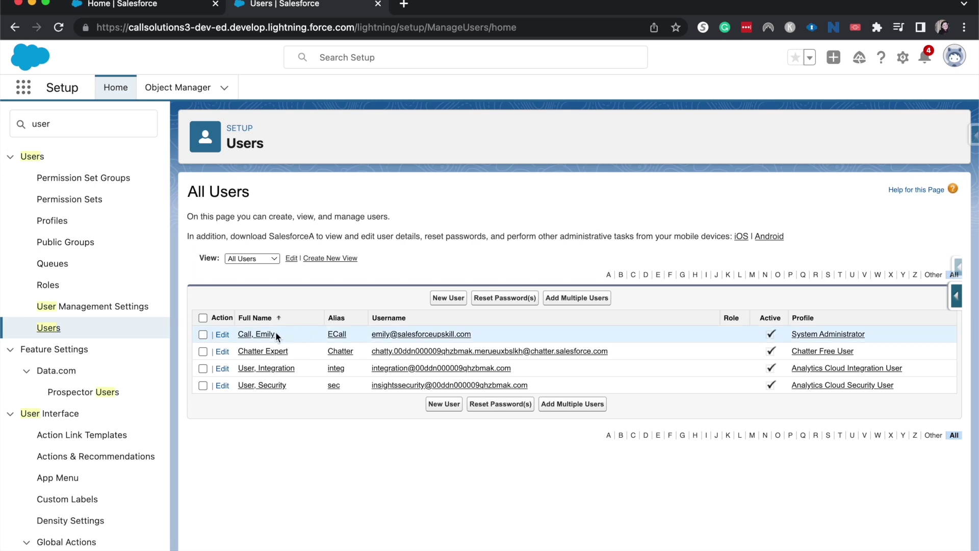
pyautogui.click(268, 334)
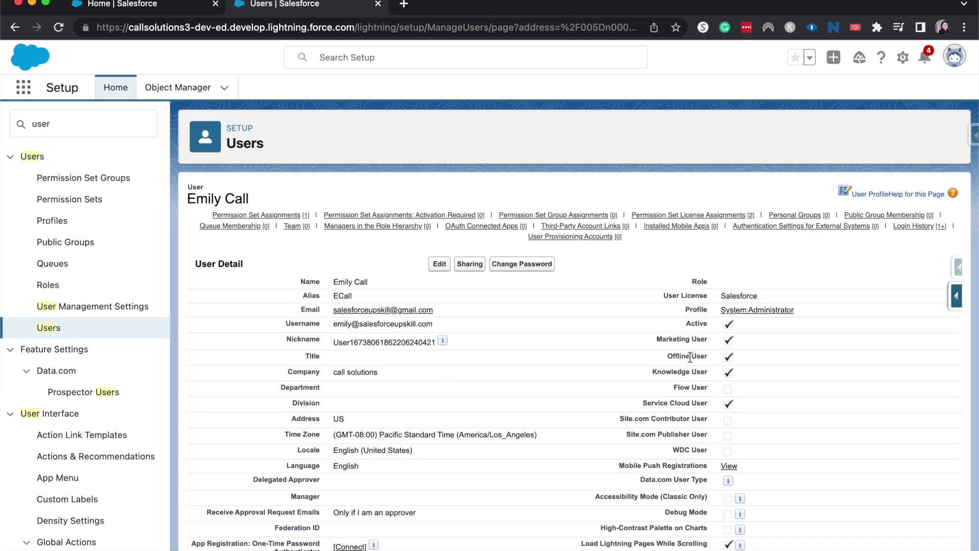
# Verify Knowledge User is checked on the user record, then go back to the Service home tab
pyautogui.moveTo(658, 371); pyautogui.dragTo(714, 374)
pyautogui.click(718, 372)
pyautogui.press('super+plus')
pyautogui.press('super+plus')
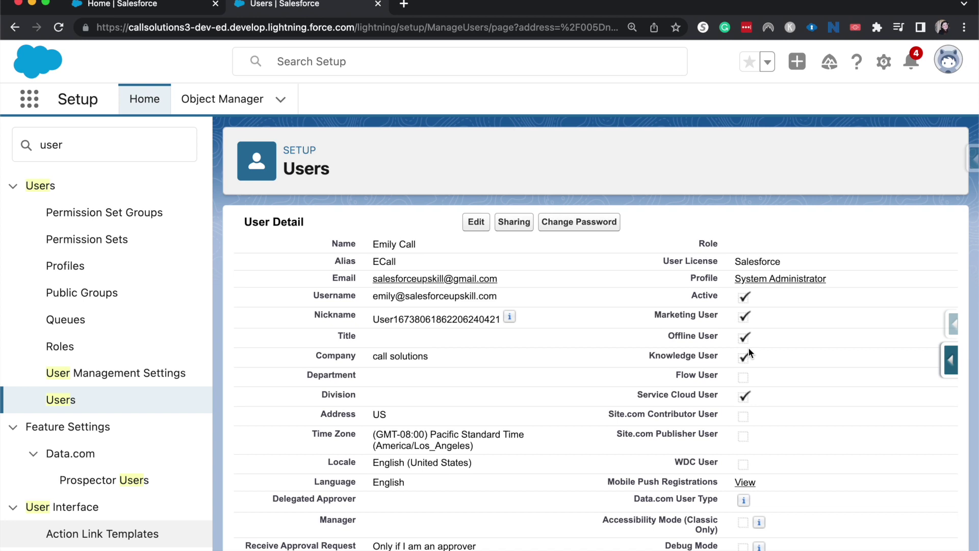
pyautogui.moveTo(647, 334); pyautogui.dragTo(697, 349)
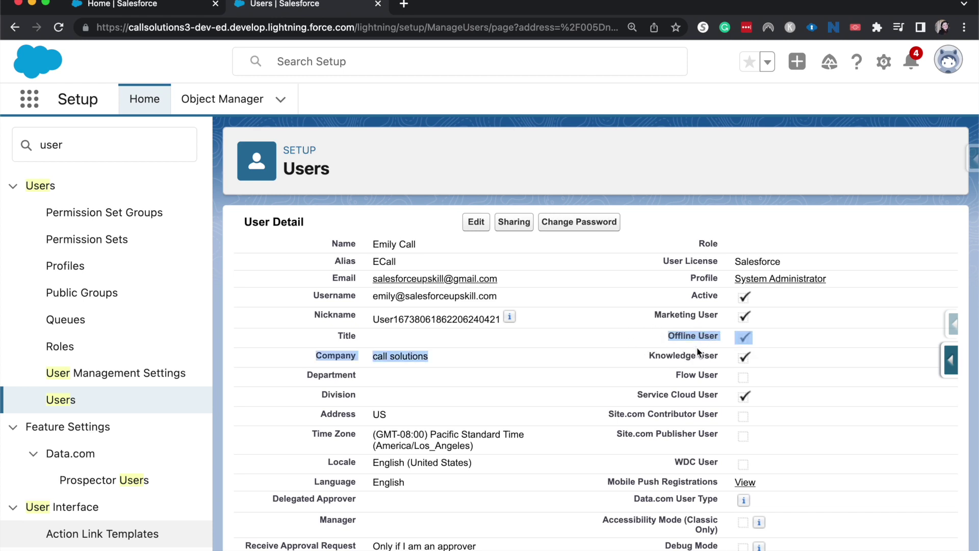
pyautogui.click(697, 349)
pyautogui.tripleClick(696, 352)
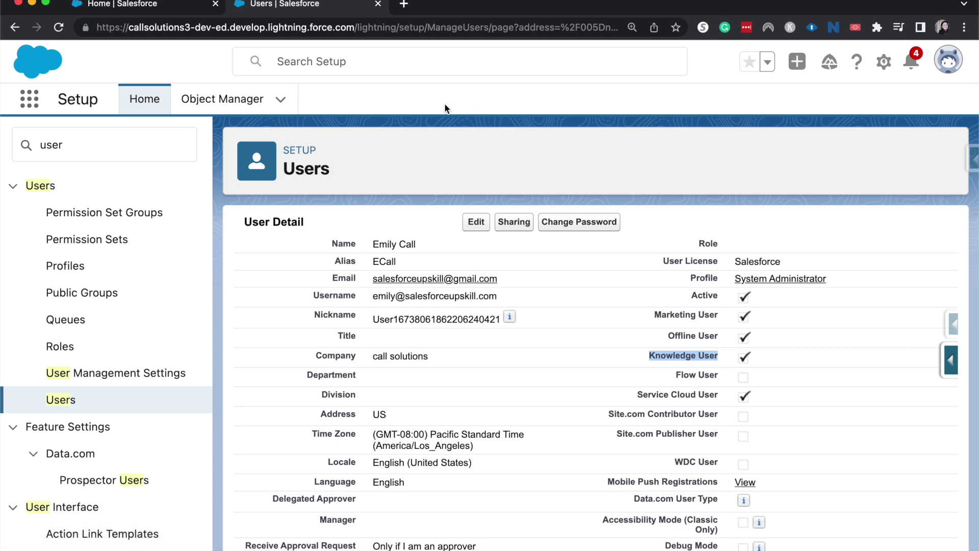
pyautogui.click(117, 4)
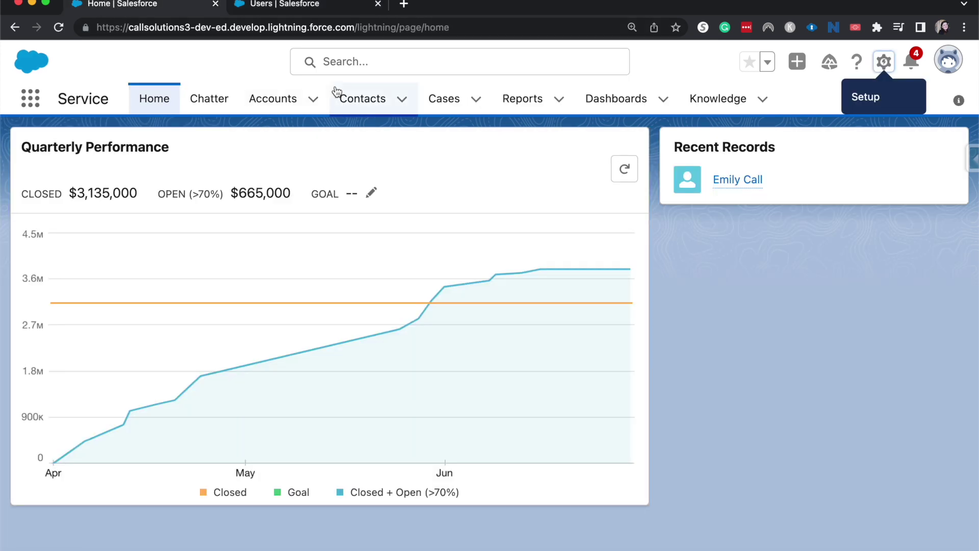
# Reset the page zoom and open the Knowledge tab from the App Launcher
pyautogui.press('super+0')
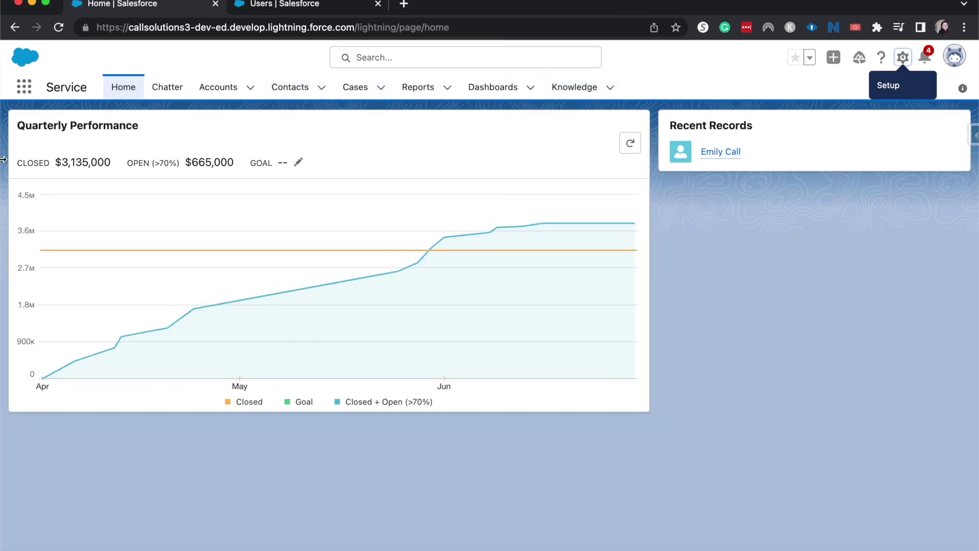
pyautogui.click(24, 87)
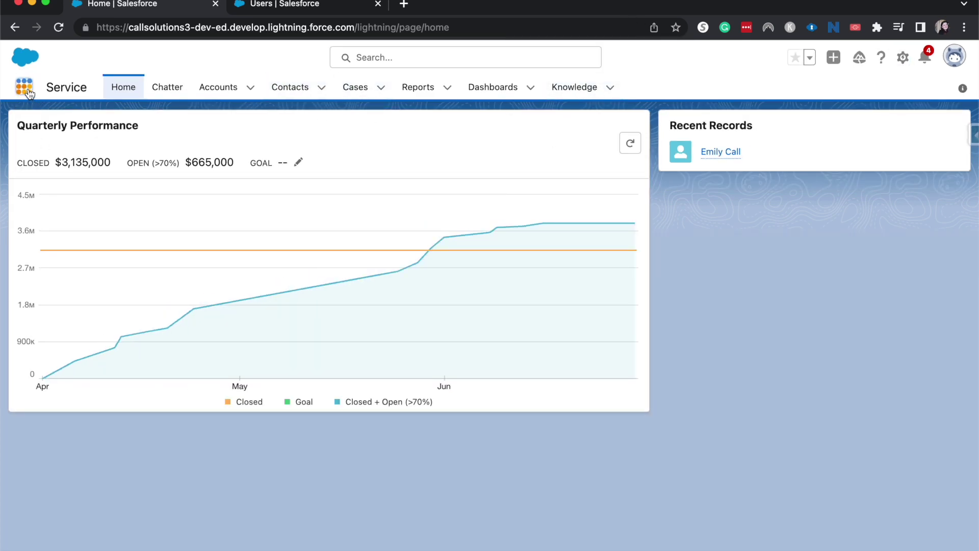
pyautogui.click(562, 87)
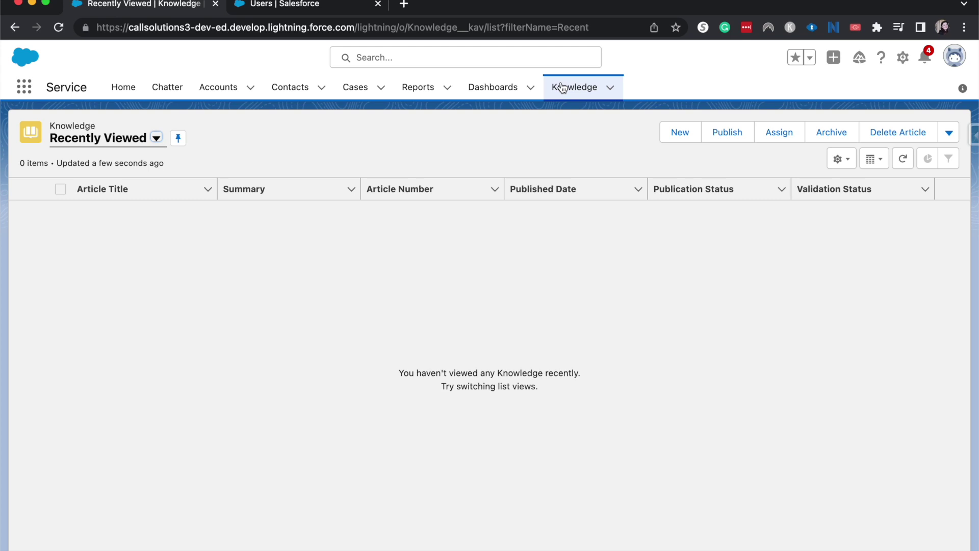
# Start a new article titled 'How to write a knowledge article'
pyautogui.click(687, 139)
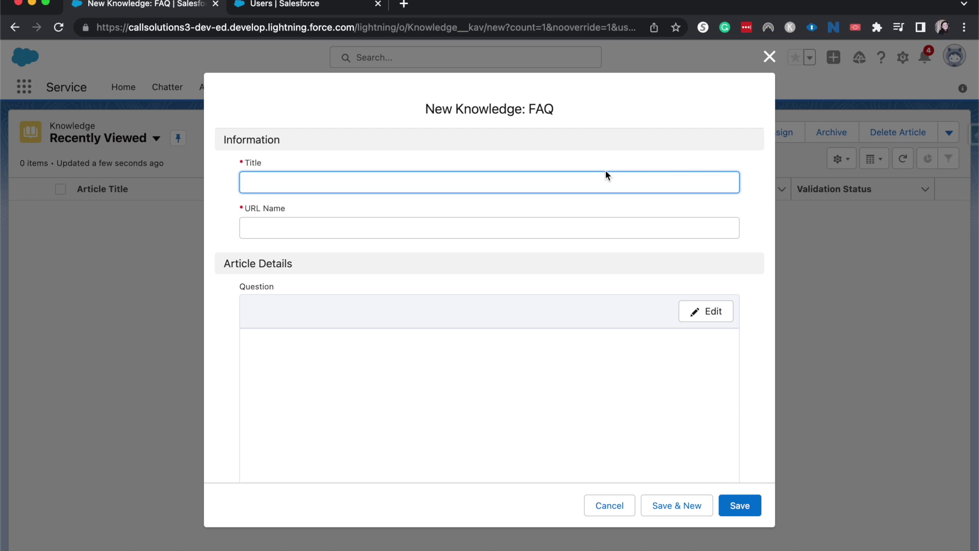
pyautogui.write('How to write a knowledge')
pyautogui.press('Tab')
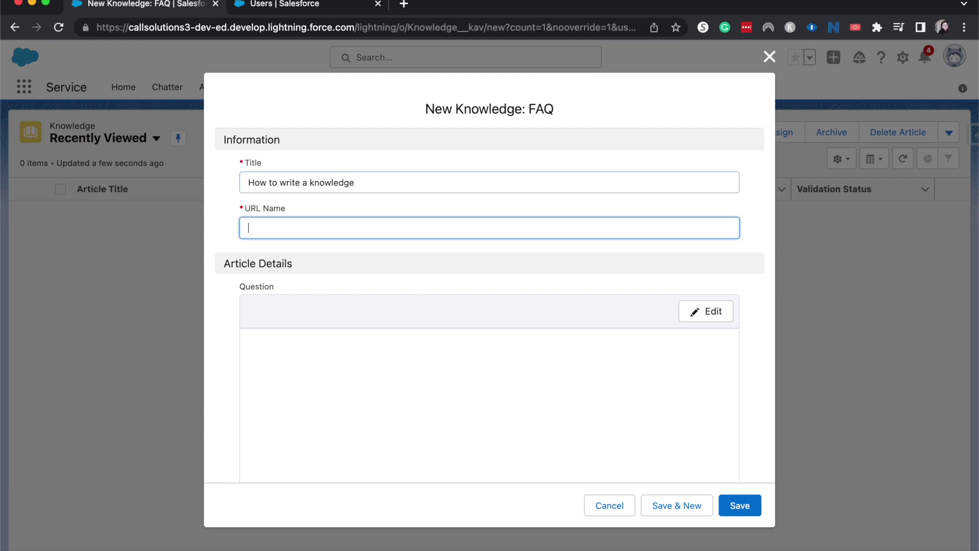
pyautogui.click(458, 173)
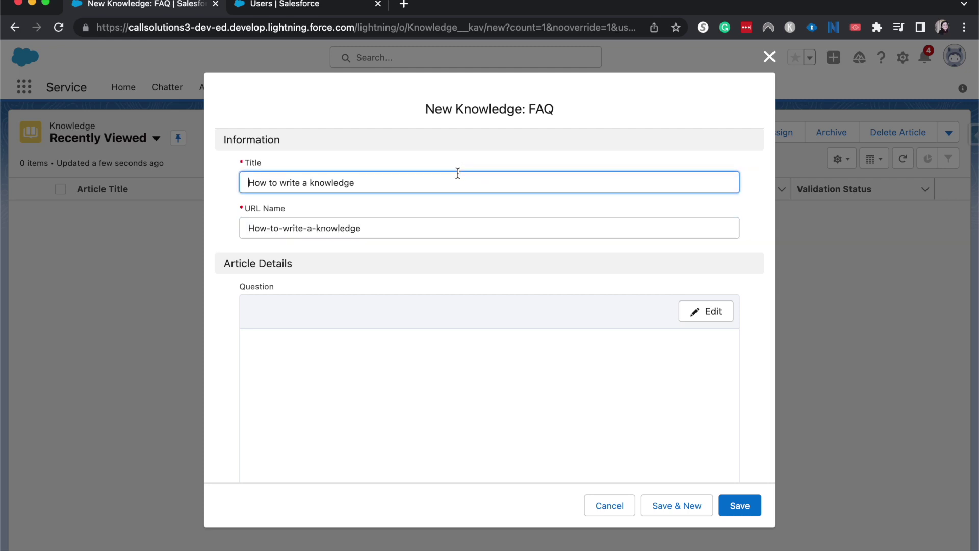
pyautogui.write('article')
# Complete the URL Name as 'How-to-write-a-knowledge-article'
pyautogui.click(450, 219)
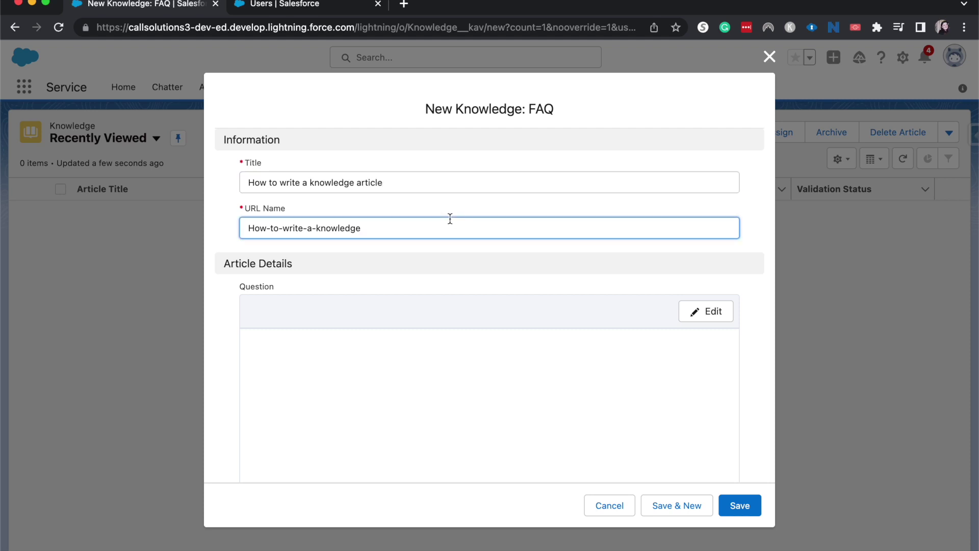
pyautogui.write('-article')
pyautogui.click(475, 352)
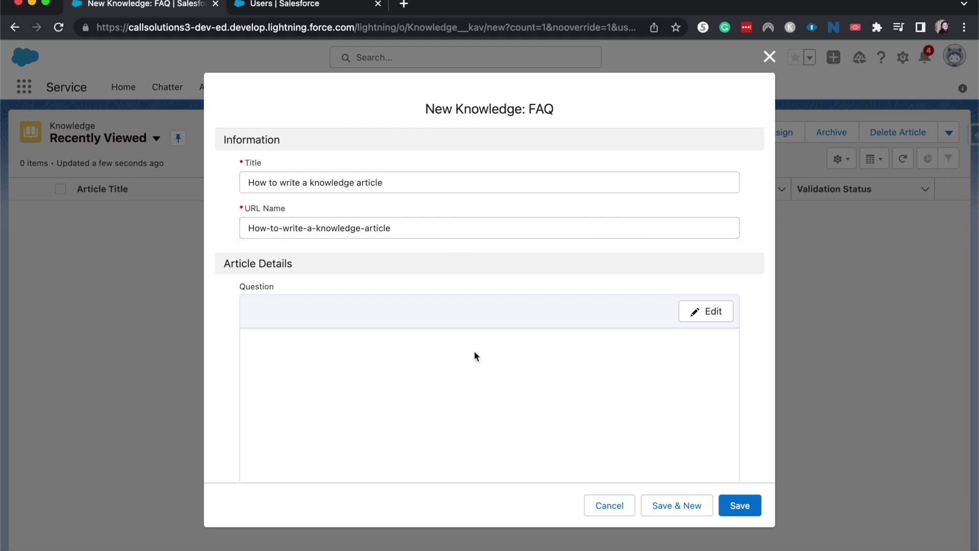
pyautogui.click(304, 236)
pyautogui.click(340, 378)
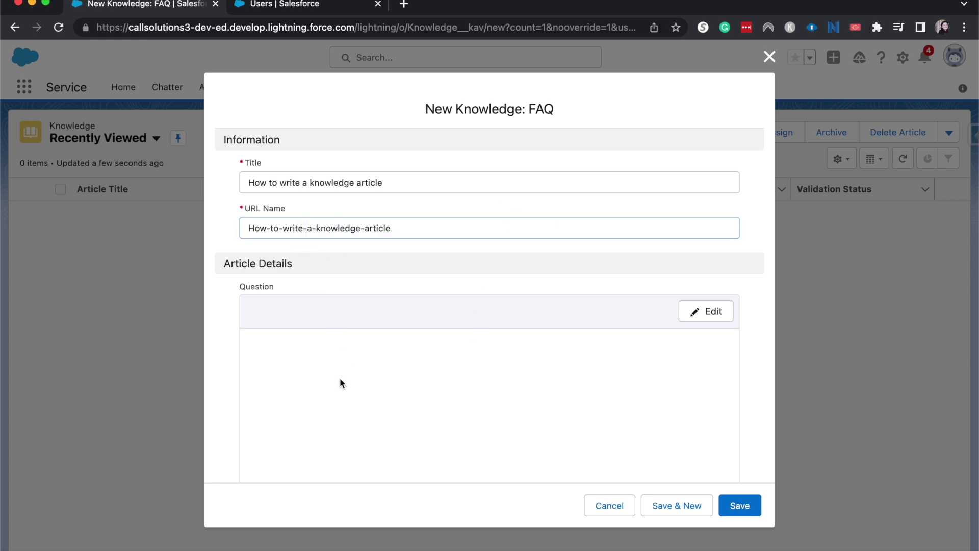
pyautogui.scroll(-5, 339, 377)
pyautogui.scroll(4, 353, 386)
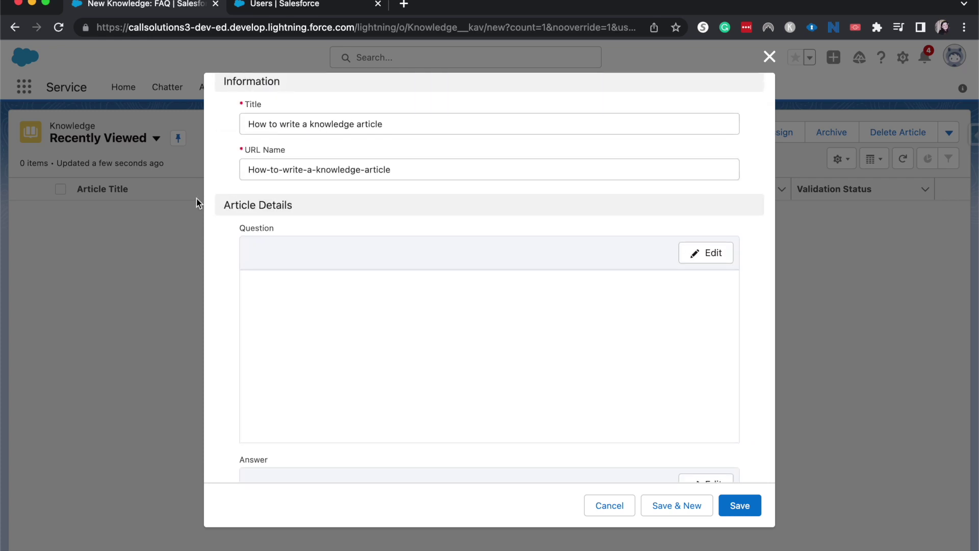
# Set the Question to 'How to write a knowledge article?' by copying the title and adding '?'
pyautogui.click(704, 253)
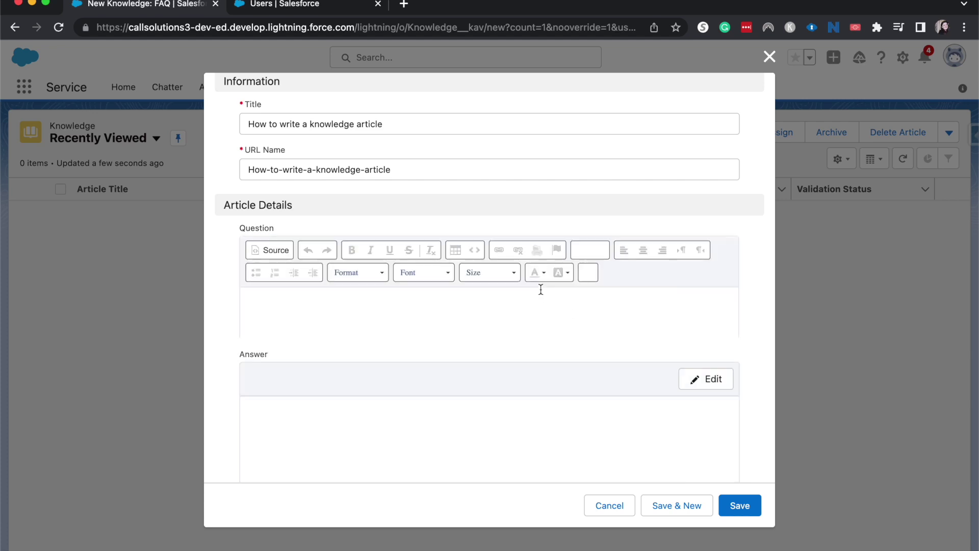
pyautogui.doubleClick(286, 128)
pyautogui.tripleClick(286, 128)
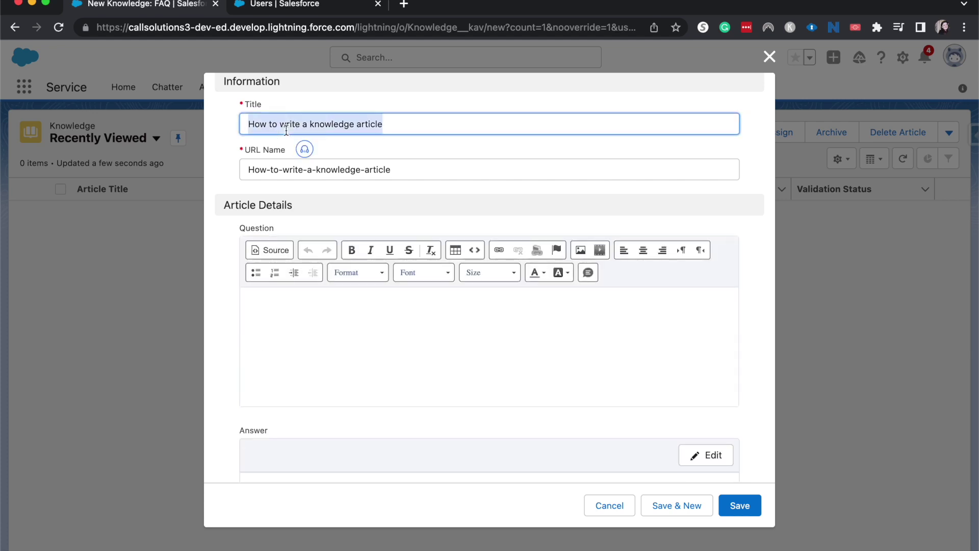
pyautogui.press('super+c')
pyautogui.click(325, 328)
pyautogui.press('super+v')
pyautogui.scroll(-5, 326, 327)
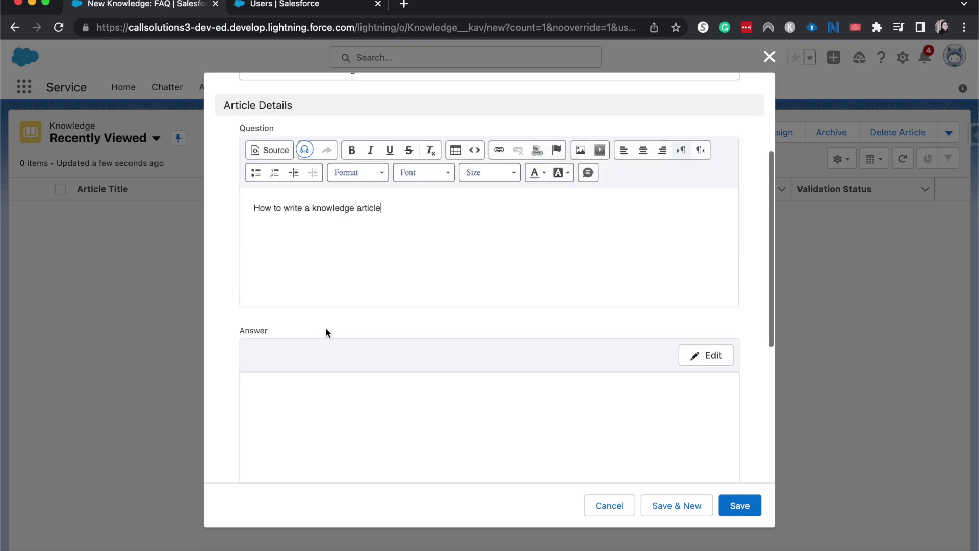
pyautogui.write('?')
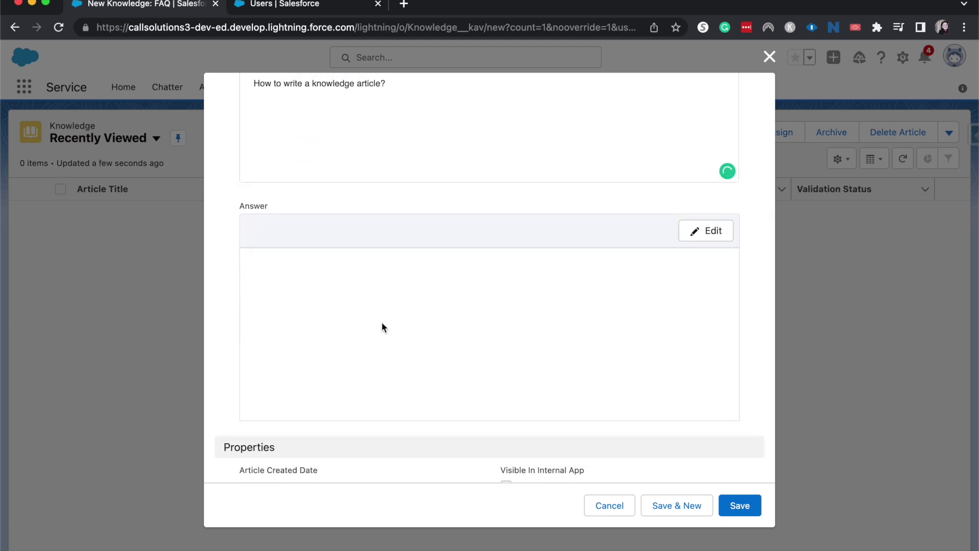
# Write the Answer 'Go to knowledge in the service console and click new'
pyautogui.click(719, 233)
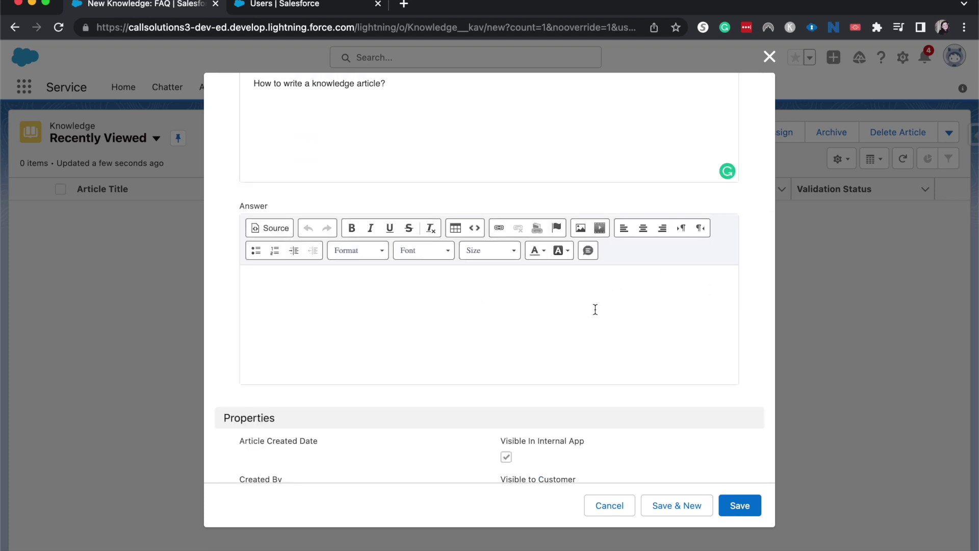
pyautogui.click(577, 320)
pyautogui.write('GO')
pyautogui.press('BackSpace')
pyautogui.write('o ')
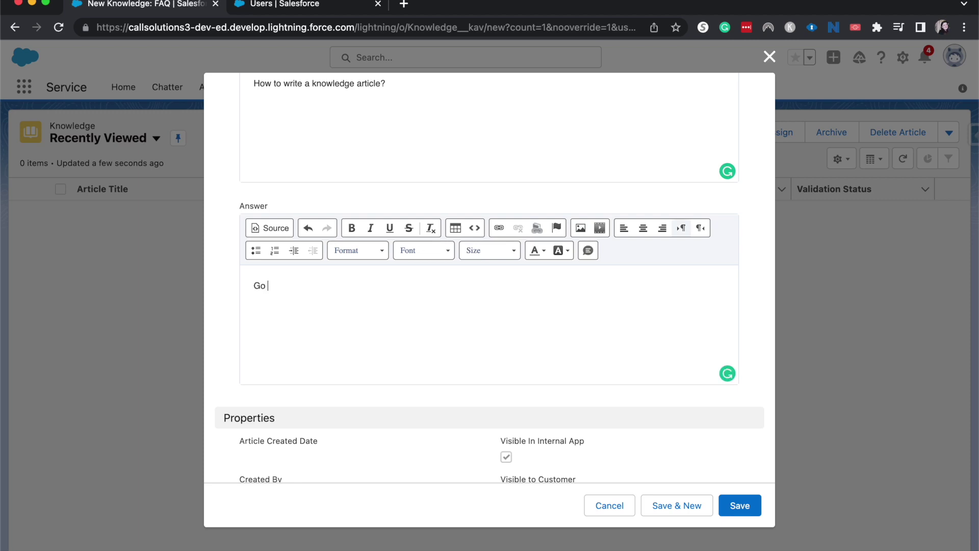
pyautogui.write('to knowledge in the ')
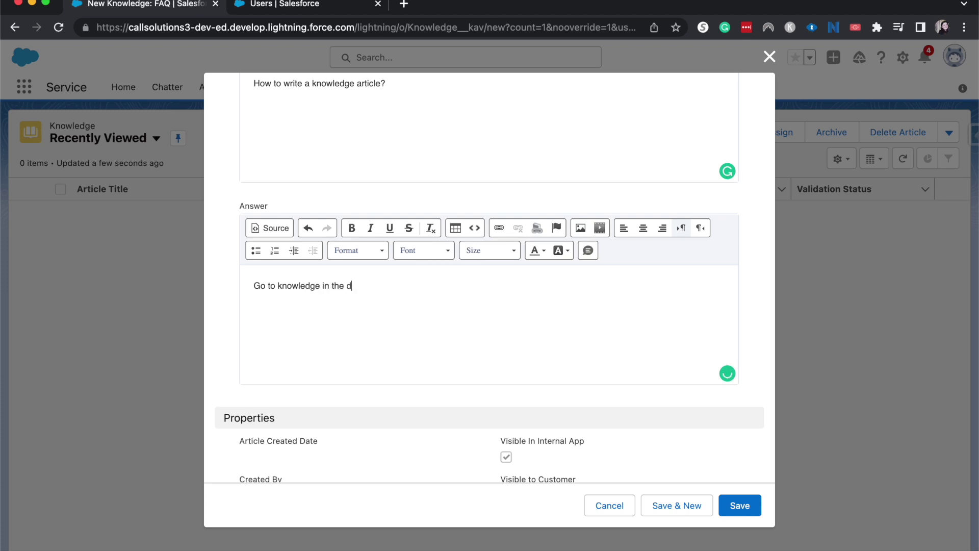
pyautogui.write('service console and click new')
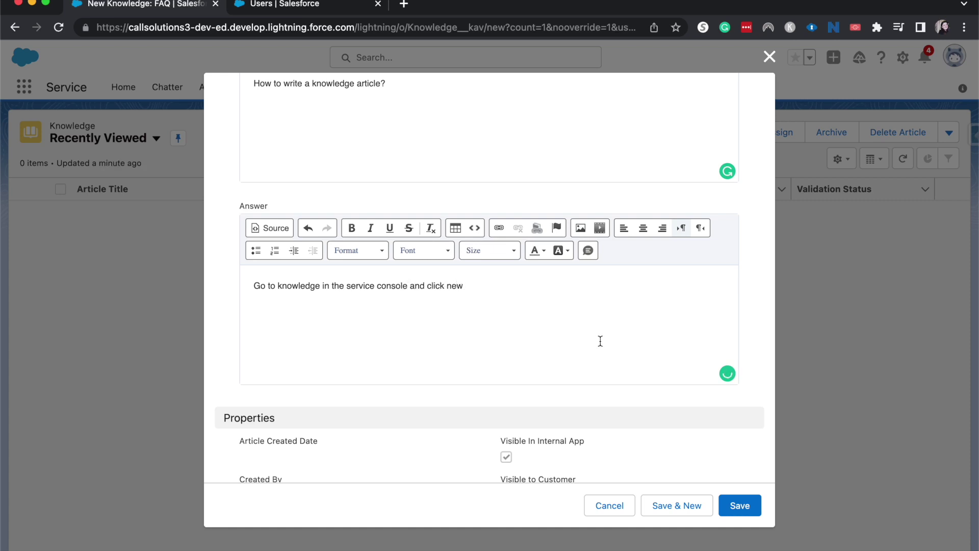
# Make the article visible only in the public knowledge base, with customer and partner unticked, and save it
pyautogui.scroll(-3, 597, 345)
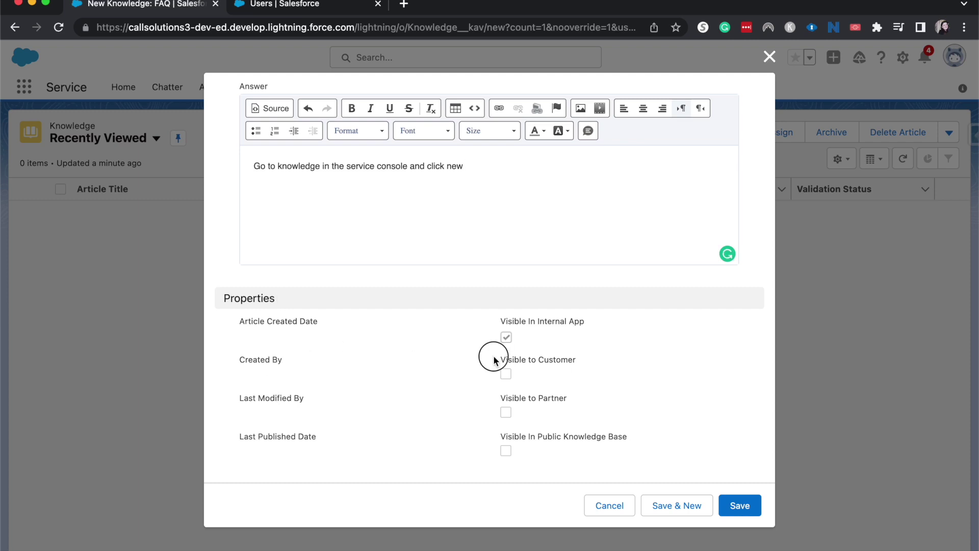
pyautogui.click(506, 374)
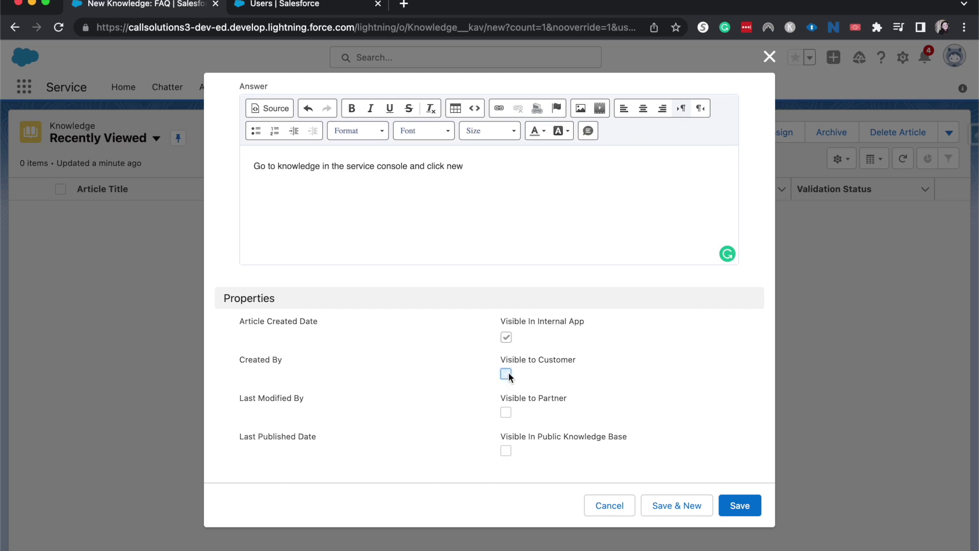
pyautogui.click(505, 412)
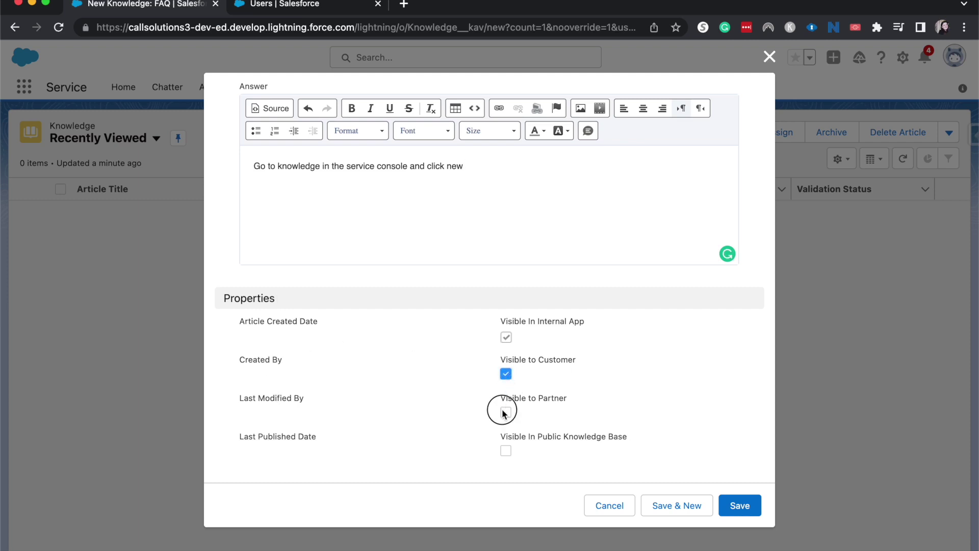
pyautogui.click(505, 451)
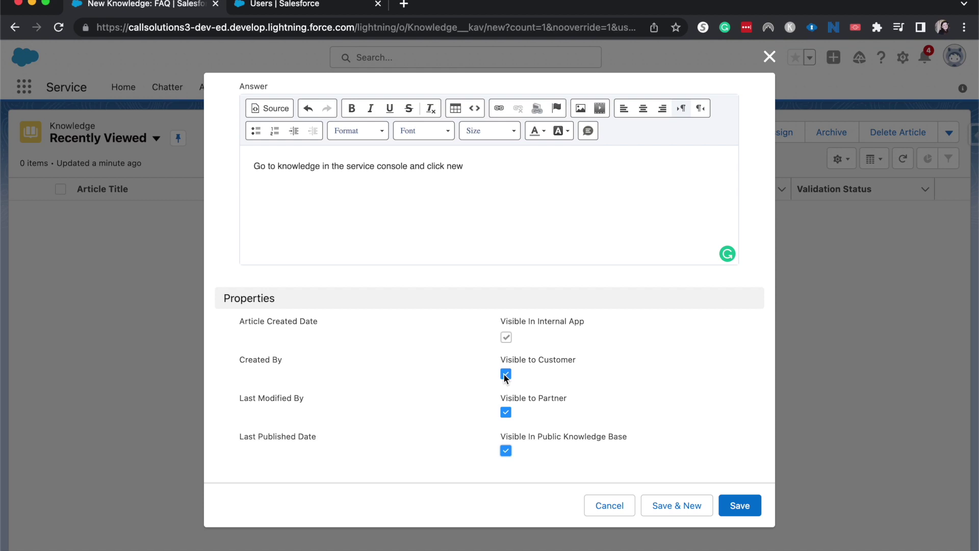
pyautogui.click(505, 375)
pyautogui.click(509, 415)
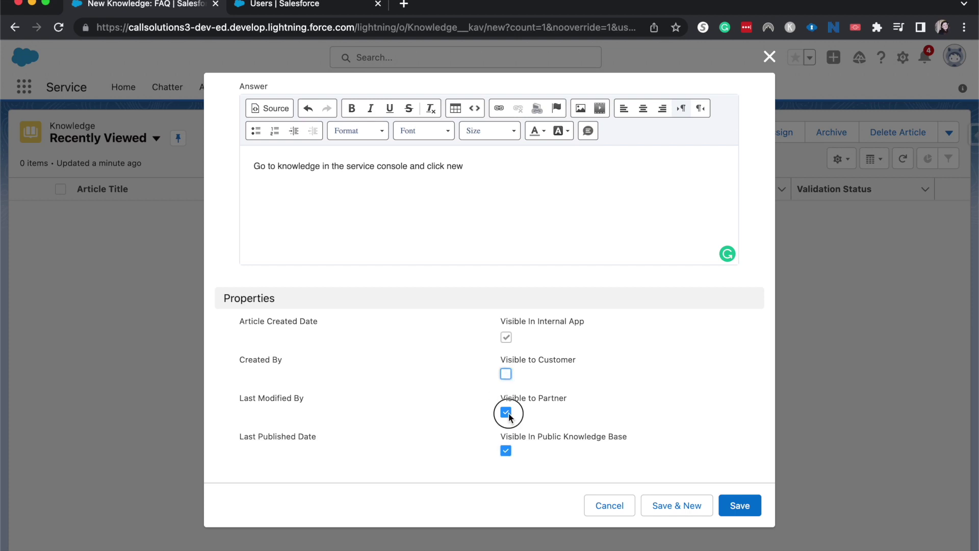
pyautogui.click(753, 510)
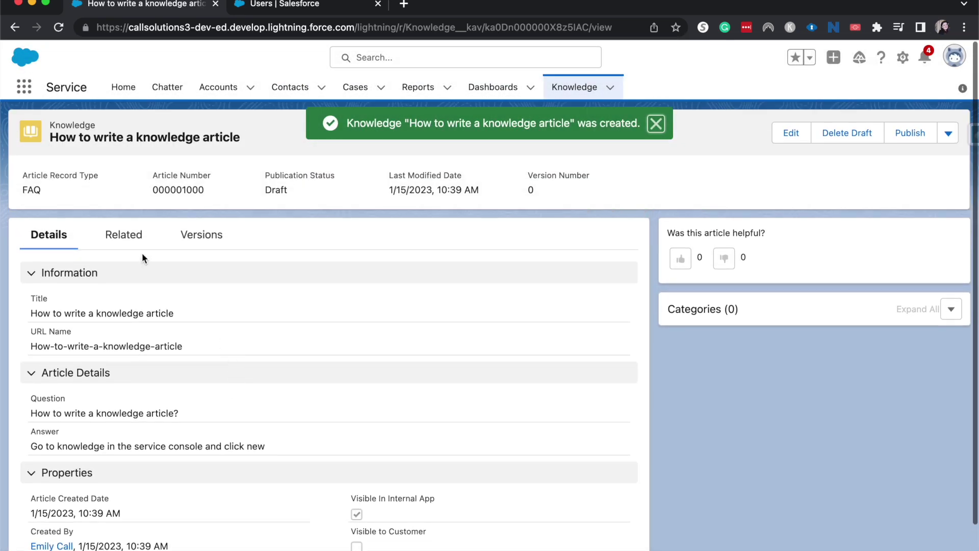
# Review the Related and Details tabs, then bring up the Publish dialog for the draft
pyautogui.click(121, 239)
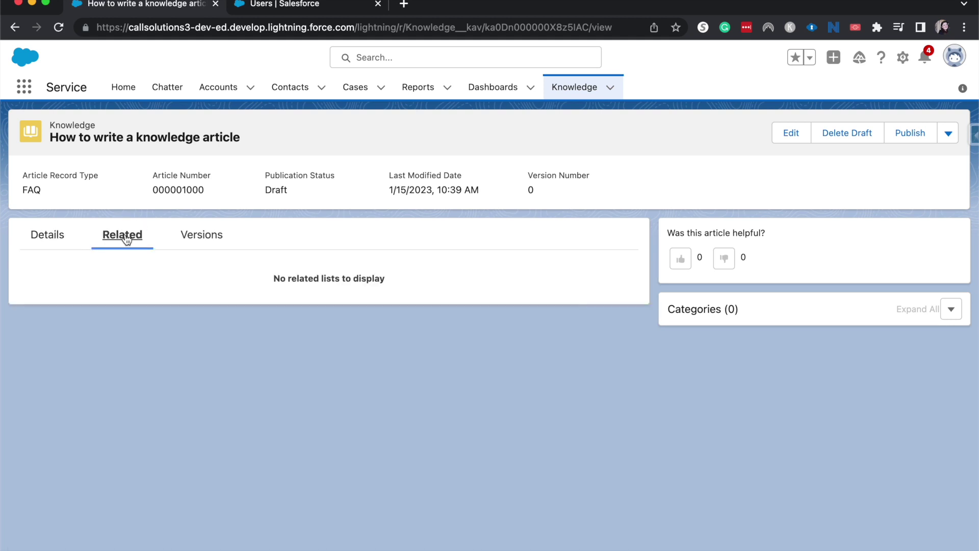
pyautogui.click(51, 235)
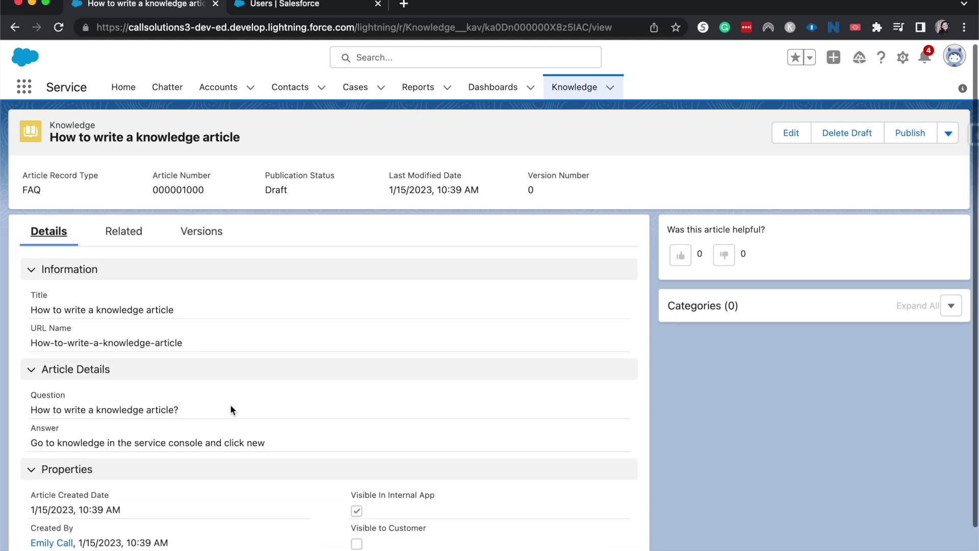
pyautogui.scroll(-2, 230, 406)
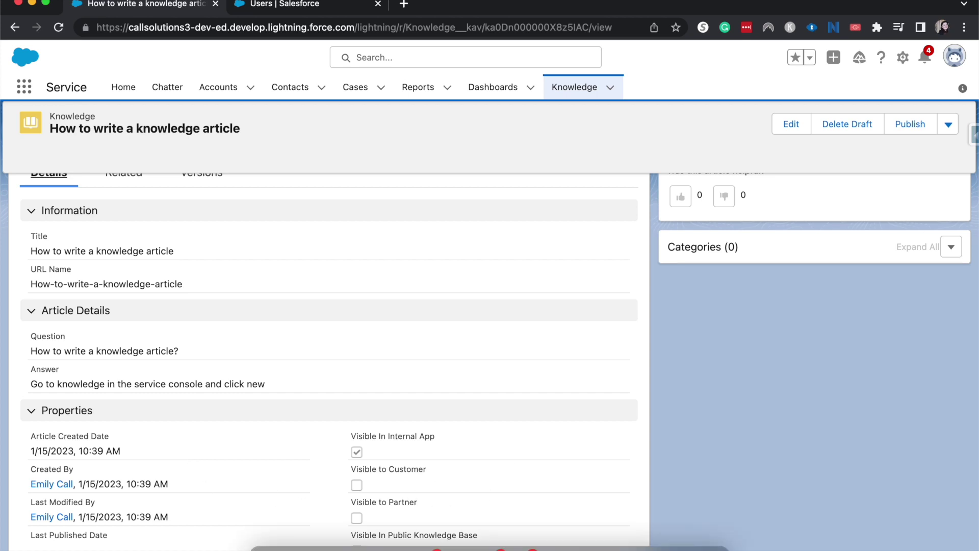
pyautogui.scroll(2, 185, 274)
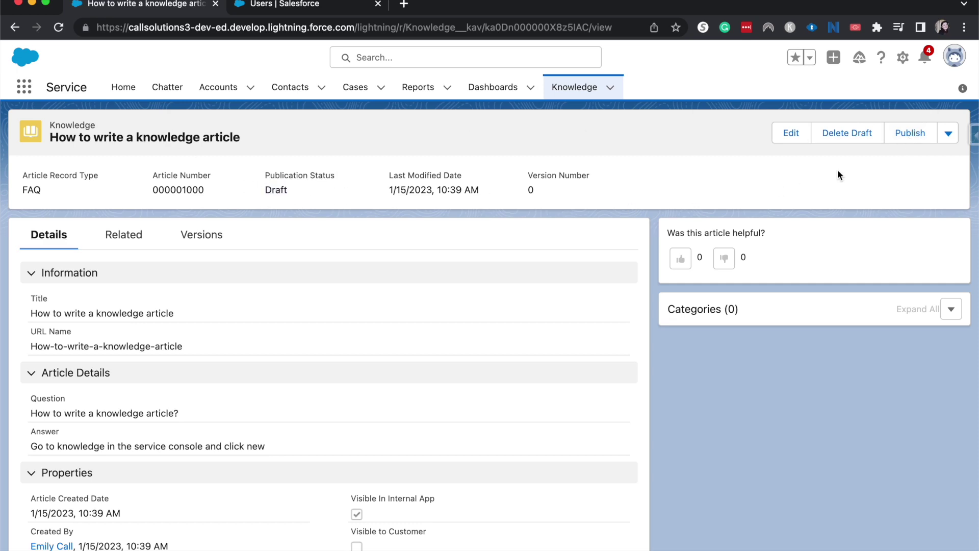
pyautogui.click(916, 135)
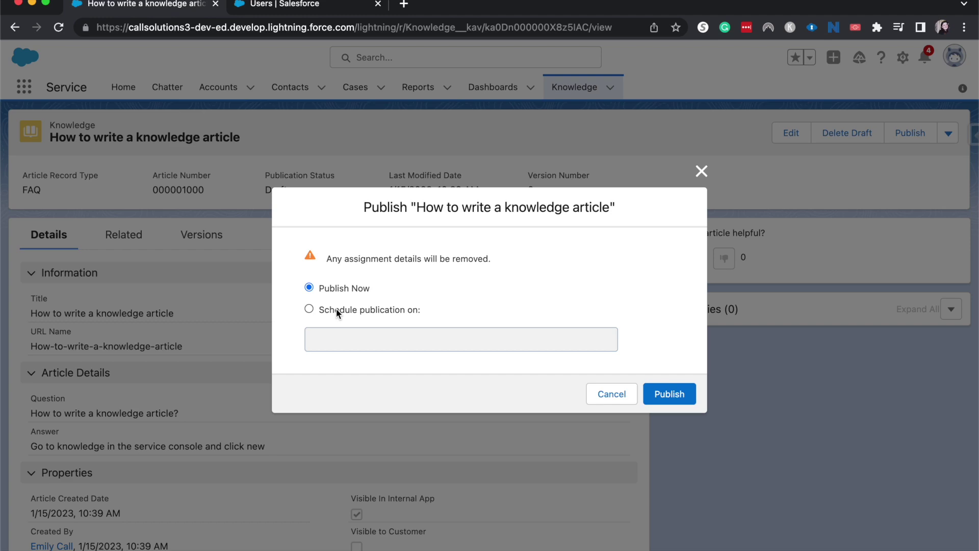
# Publish the article now, making it Published version 1
pyautogui.click(669, 395)
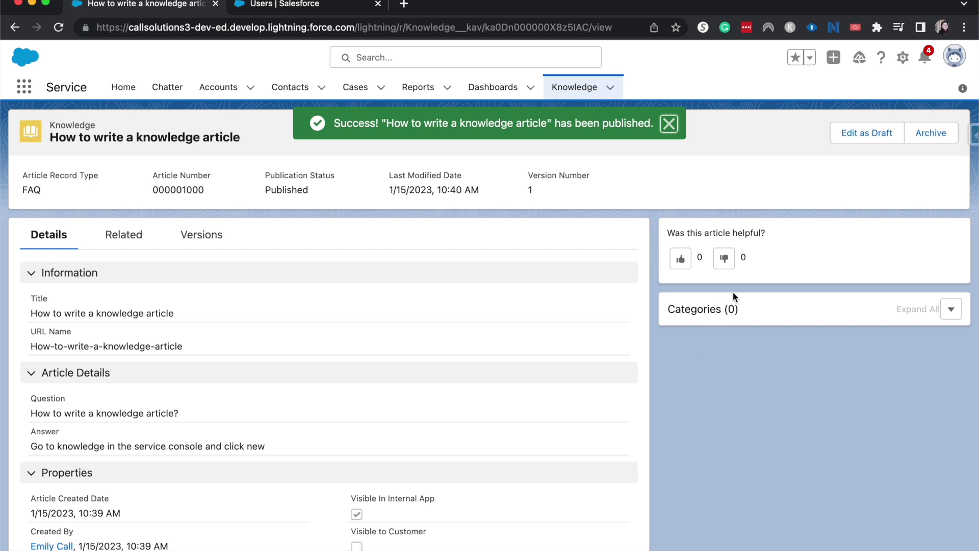
pyautogui.scroll(-2, 659, 340)
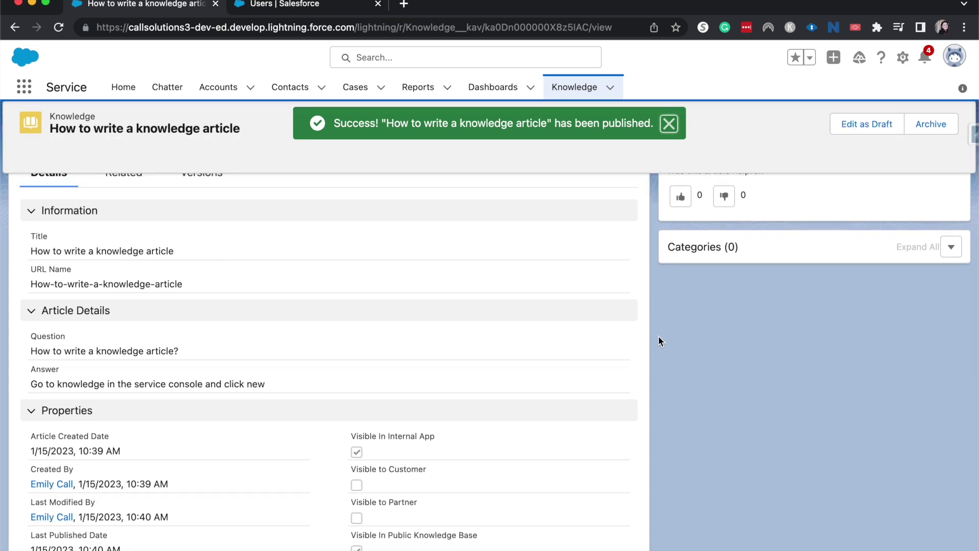
pyautogui.scroll(3, 659, 341)
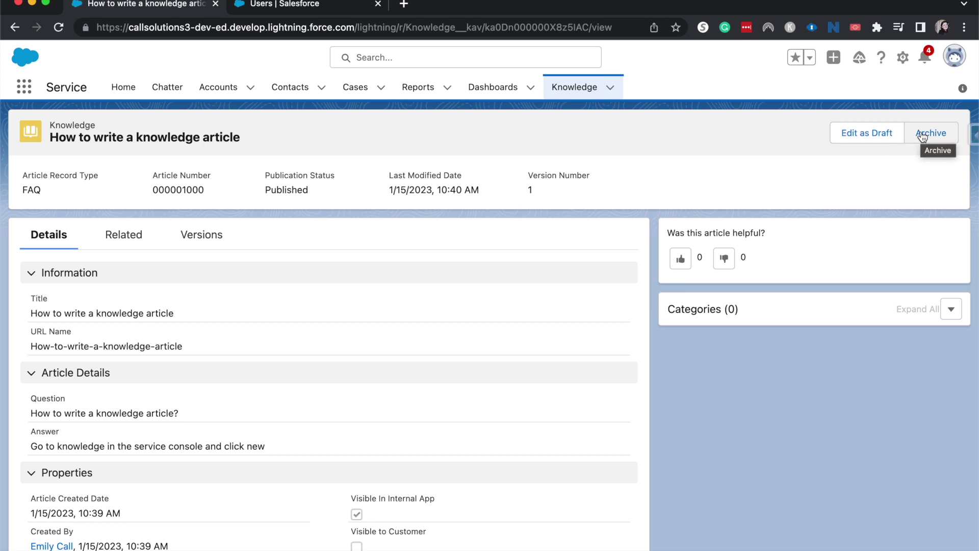
pyautogui.scroll(-3, 380, 482)
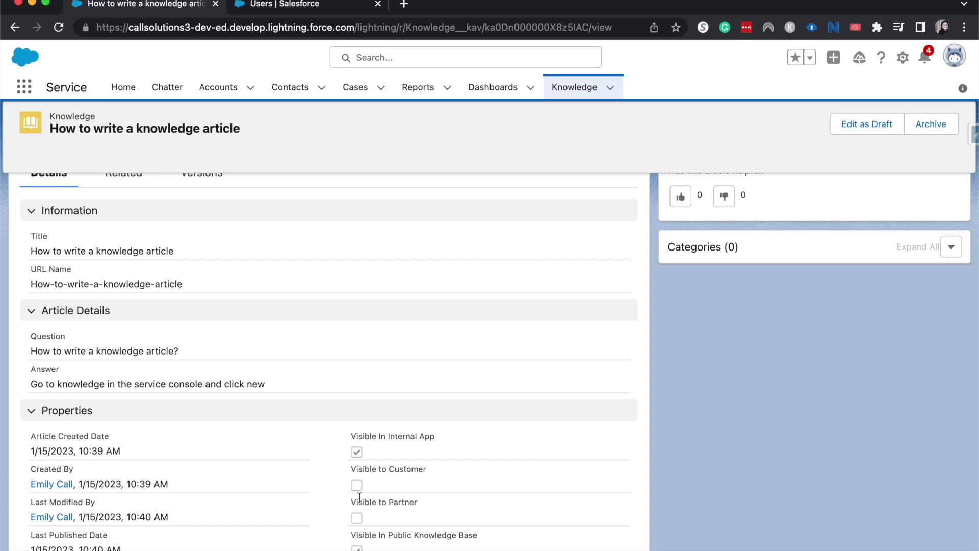
pyautogui.scroll(3, 745, 544)
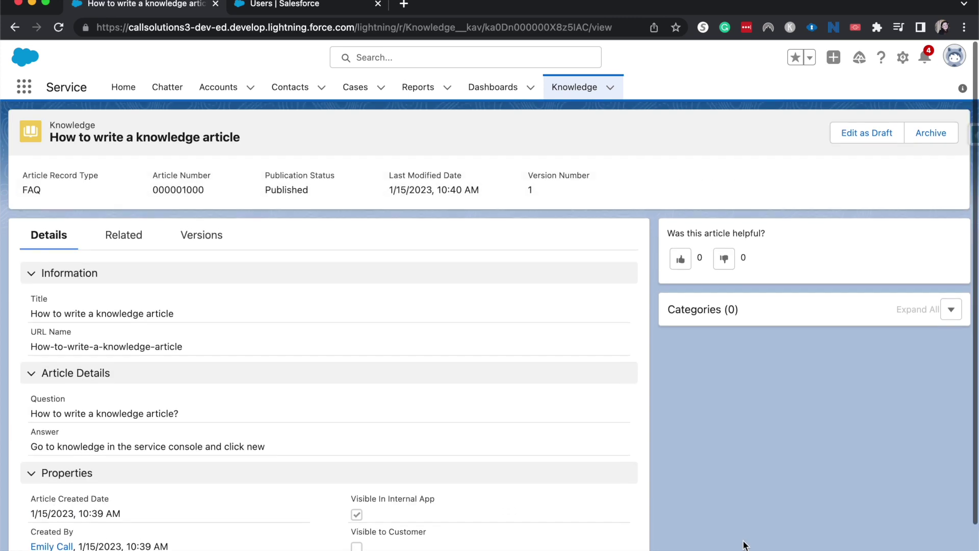